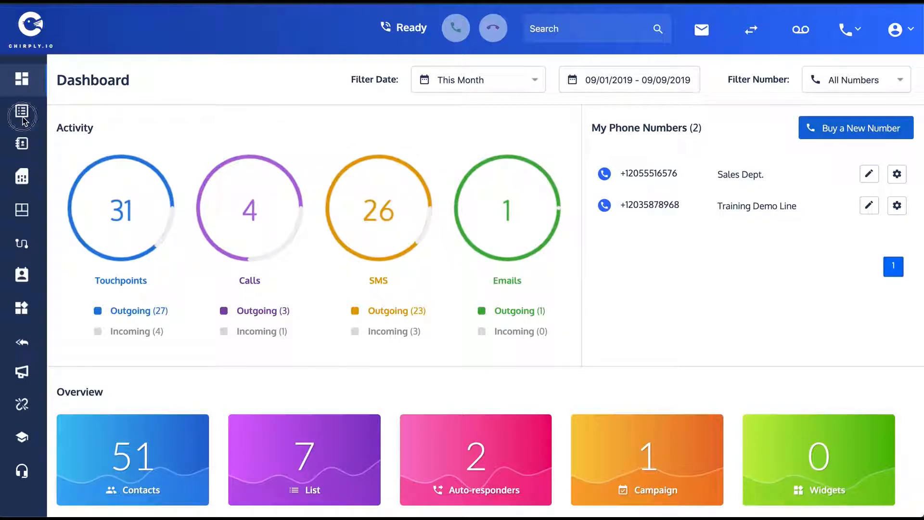
# Open the Training Demo List and look through the message history of the Twainbot, Inc contact
pyautogui.moveTo(23, 117)
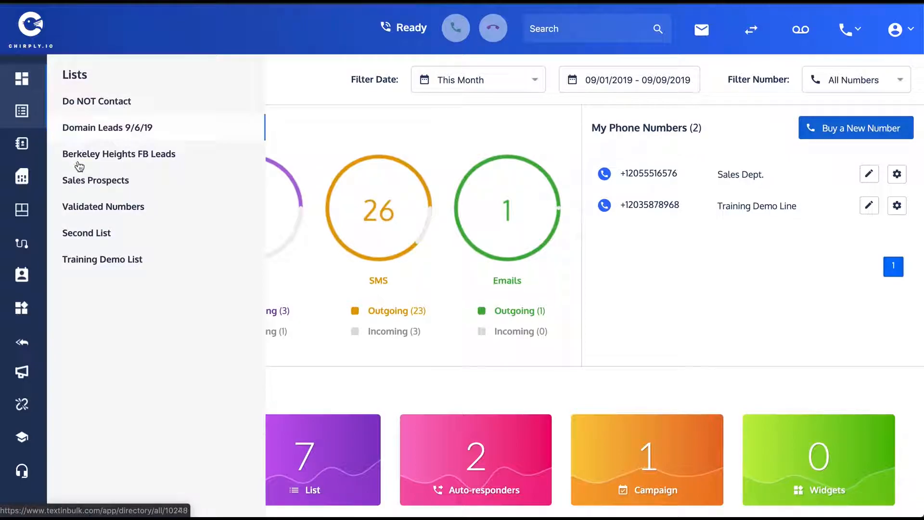
pyautogui.click(81, 262)
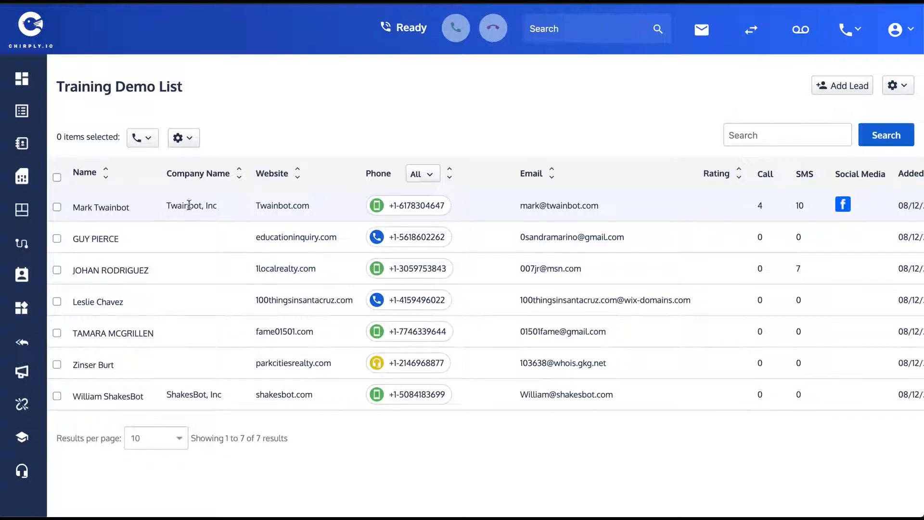
pyautogui.click(428, 207)
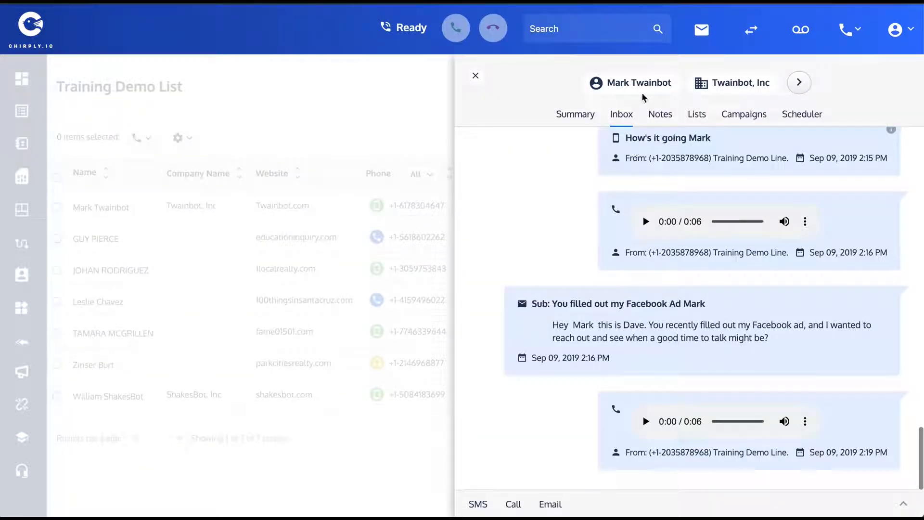
pyautogui.scroll(10, 659, 207)
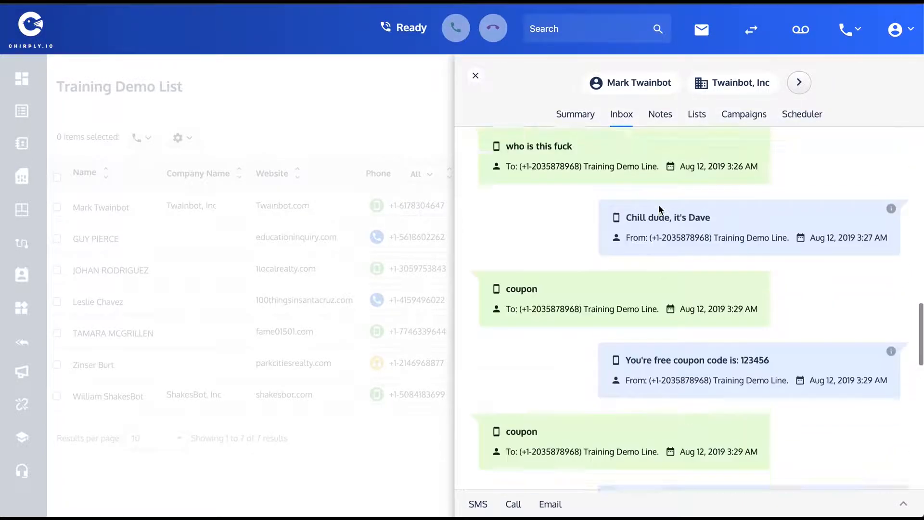
pyautogui.scroll(10, 658, 204)
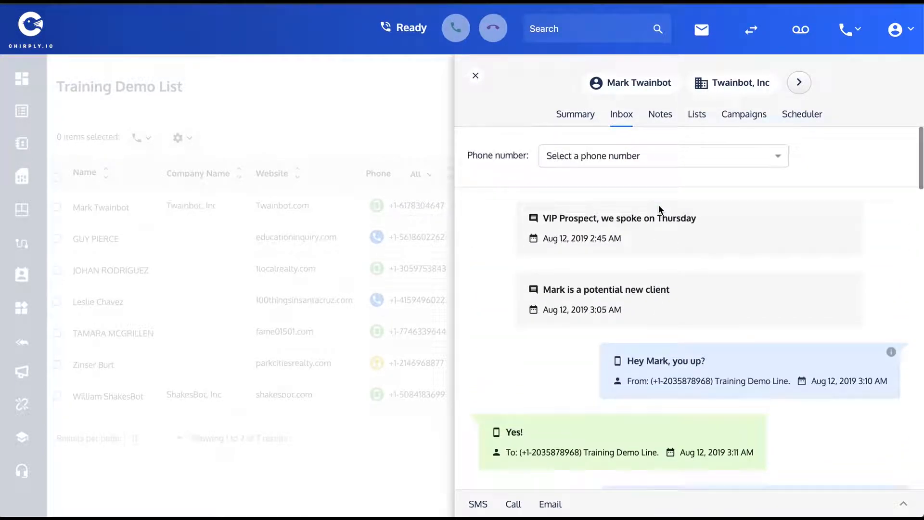
pyautogui.scroll(-4, 658, 204)
pyautogui.scroll(-10, 658, 209)
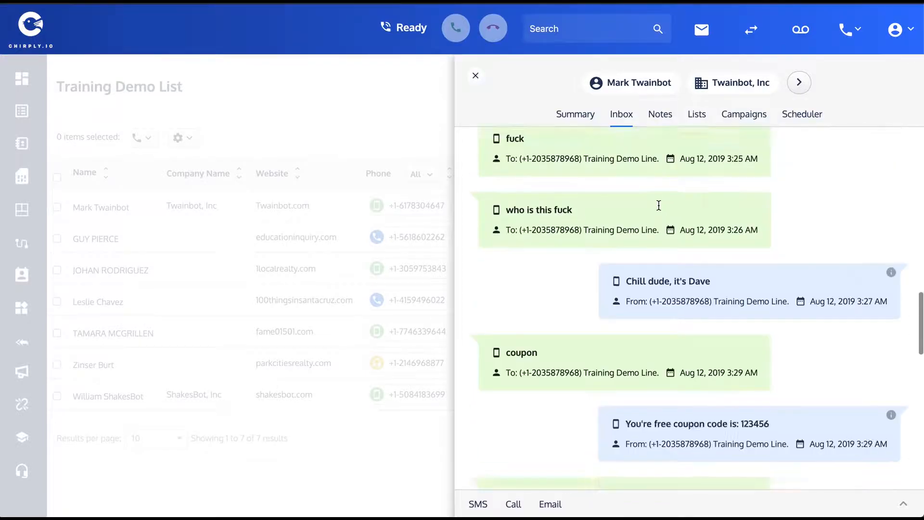
pyautogui.scroll(-5, 658, 205)
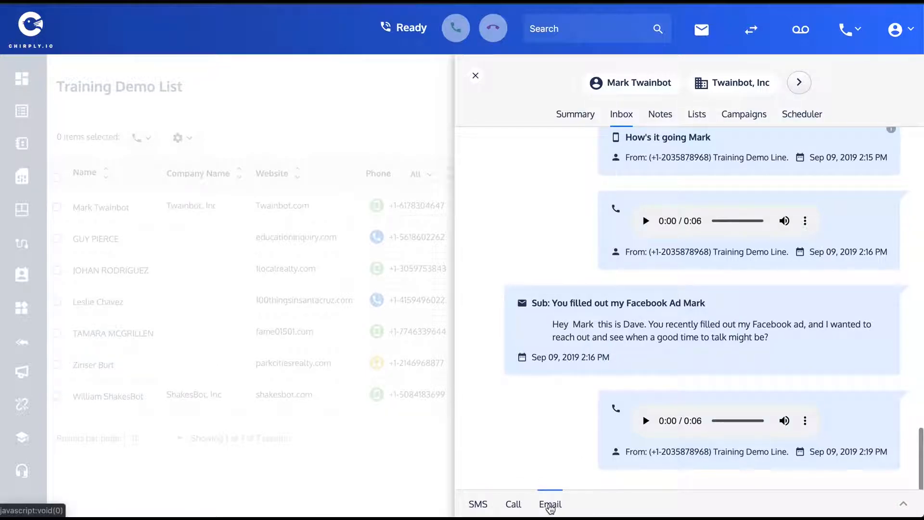
# Send the contact an SMS from the Training Demo Line reading "Hey there again, [fname]", using the first-name keyword
pyautogui.click(478, 506)
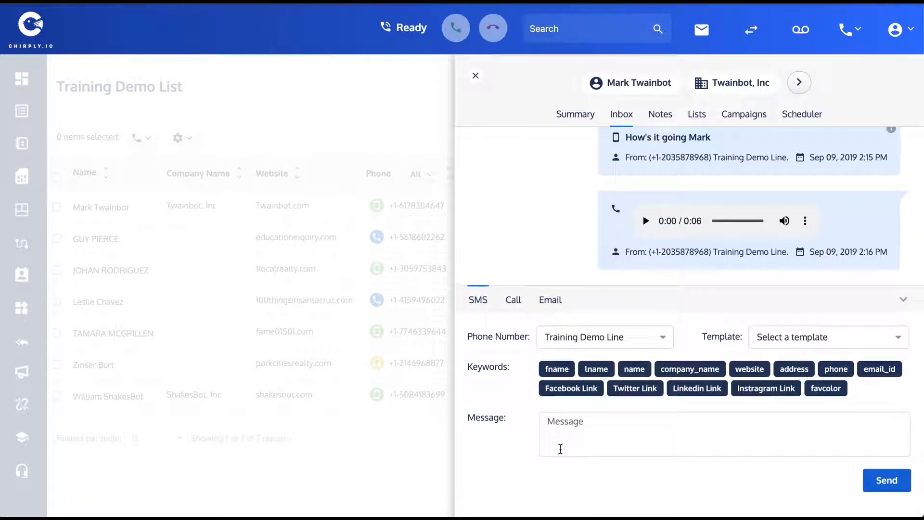
pyautogui.click(584, 424)
pyautogui.write('Hey there')
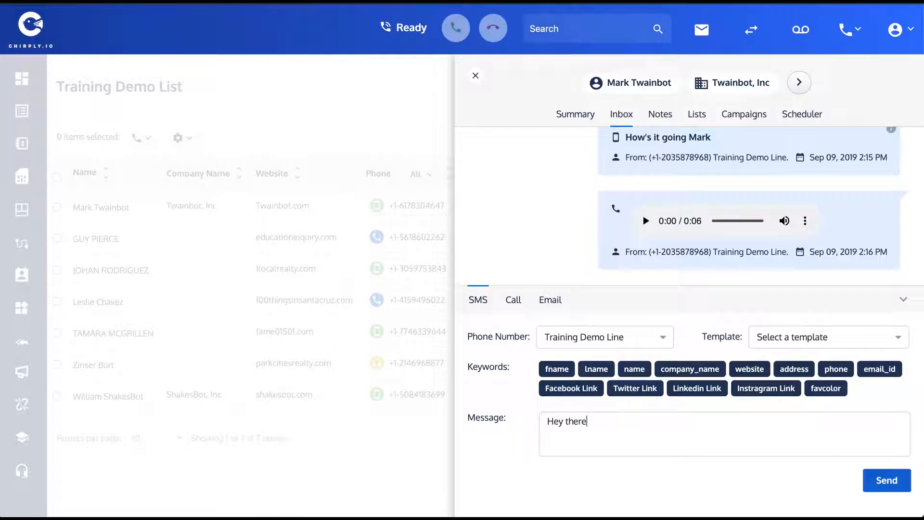
pyautogui.write(' again, [fname]')
pyautogui.press('BackSpace')
pyautogui.press('BackSpace')
pyautogui.press('BackSpace')
pyautogui.press('BackSpace')
pyautogui.press('BackSpace')
pyautogui.click(560, 370)
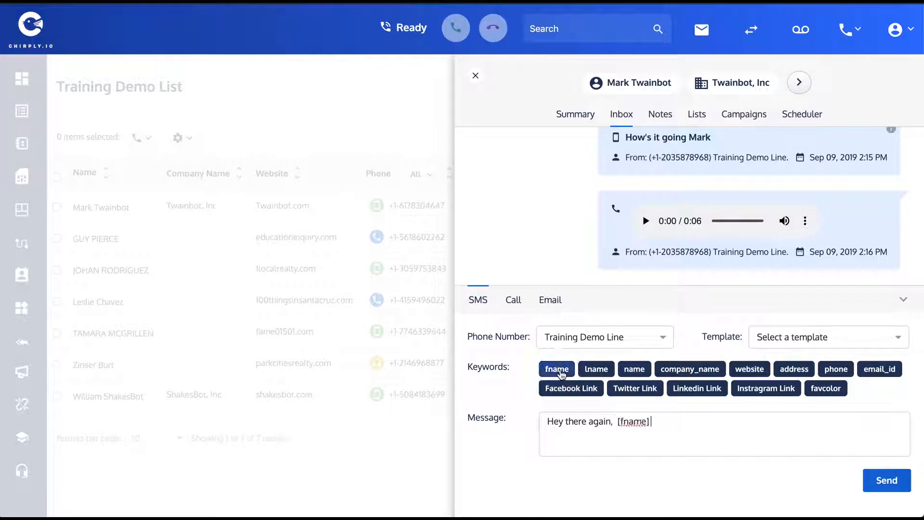
pyautogui.click(876, 480)
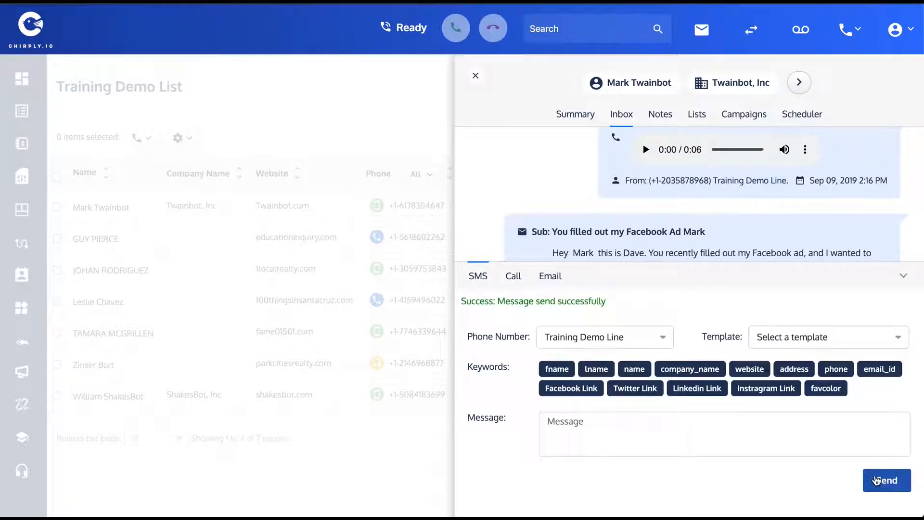
pyautogui.click(902, 276)
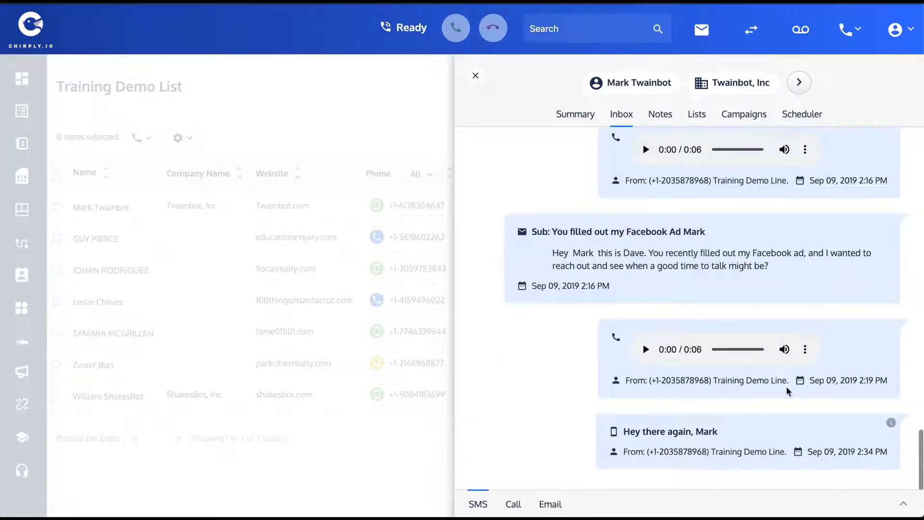
pyautogui.moveTo(696, 430); pyautogui.dragTo(721, 433)
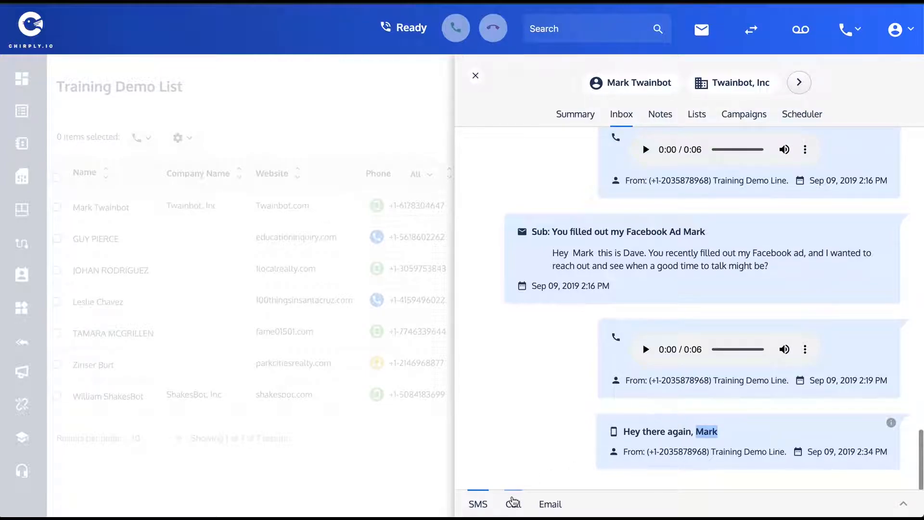
# Send the contact an email based on the Facebook Ad Response template
pyautogui.click(549, 504)
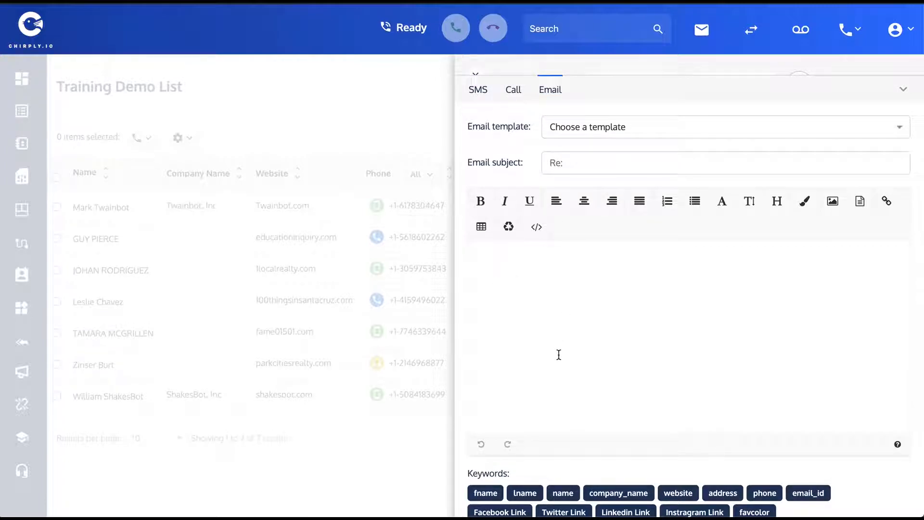
pyautogui.scroll(-1, 557, 354)
pyautogui.scroll(1, 610, 330)
pyautogui.click(657, 133)
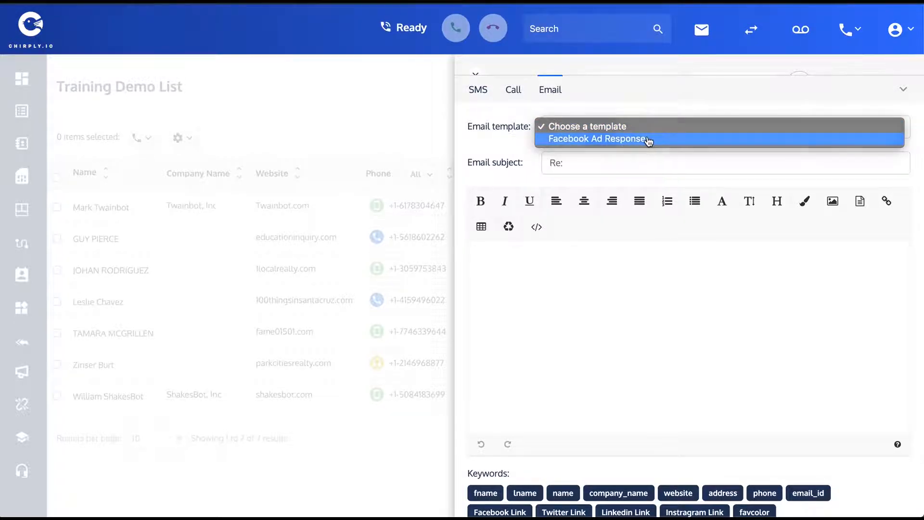
pyautogui.click(648, 140)
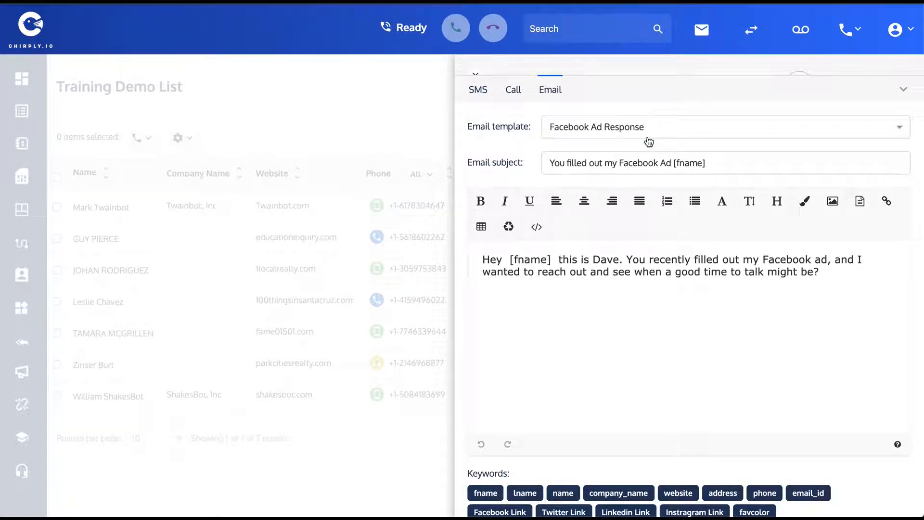
pyautogui.scroll(-2, 662, 324)
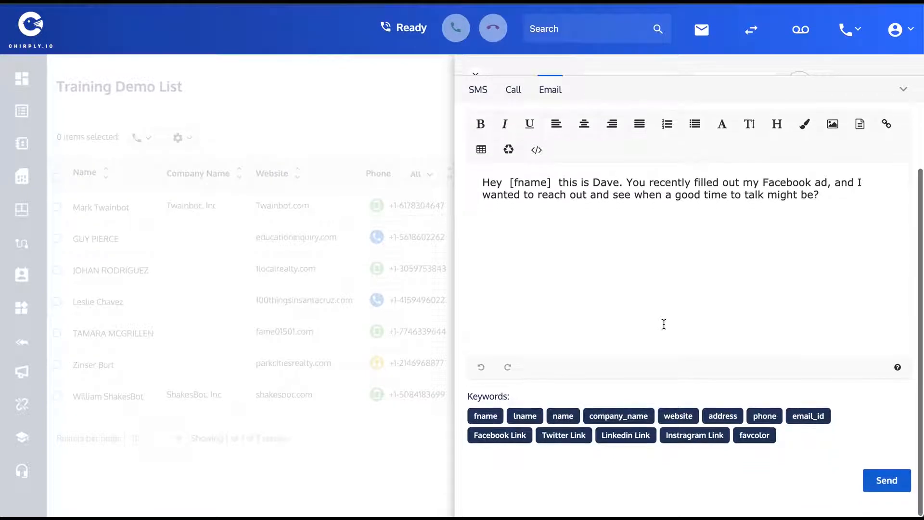
pyautogui.click(892, 489)
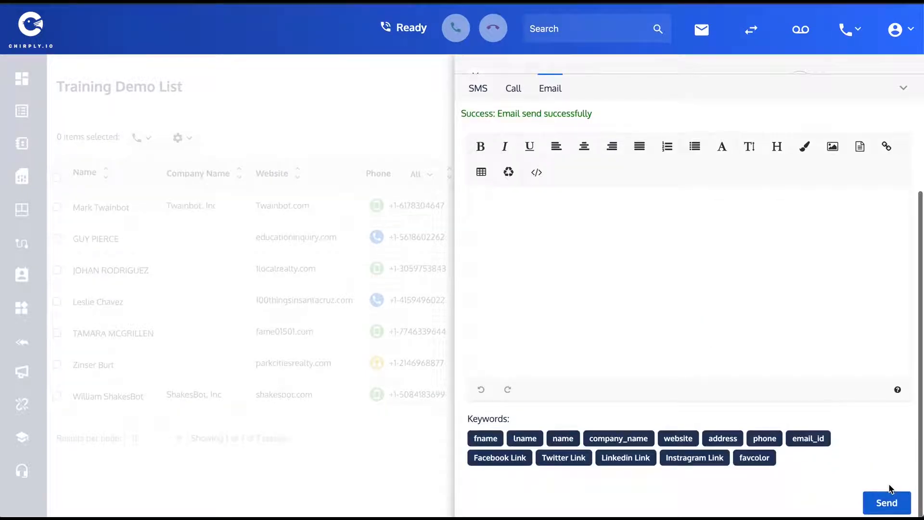
pyautogui.click(903, 89)
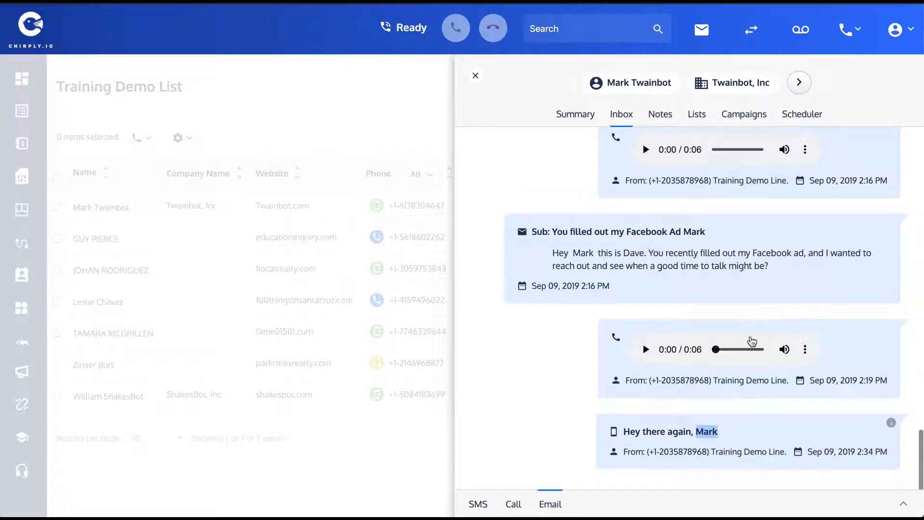
# Review the SMS, email and call entries in the contact's conversation history
pyautogui.scroll(3, 638, 340)
pyautogui.scroll(-3, 638, 341)
pyautogui.moveTo(630, 431); pyautogui.dragTo(724, 435)
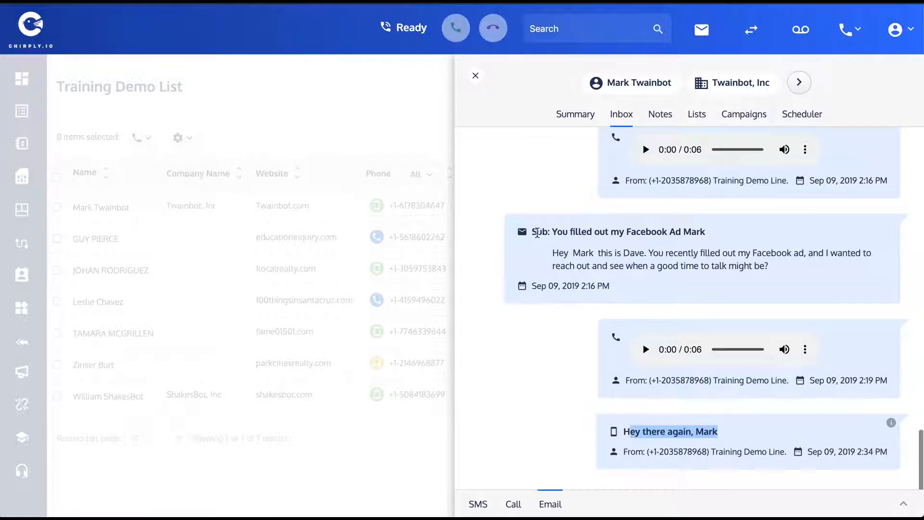
pyautogui.moveTo(534, 232); pyautogui.dragTo(627, 288)
pyautogui.click(627, 287)
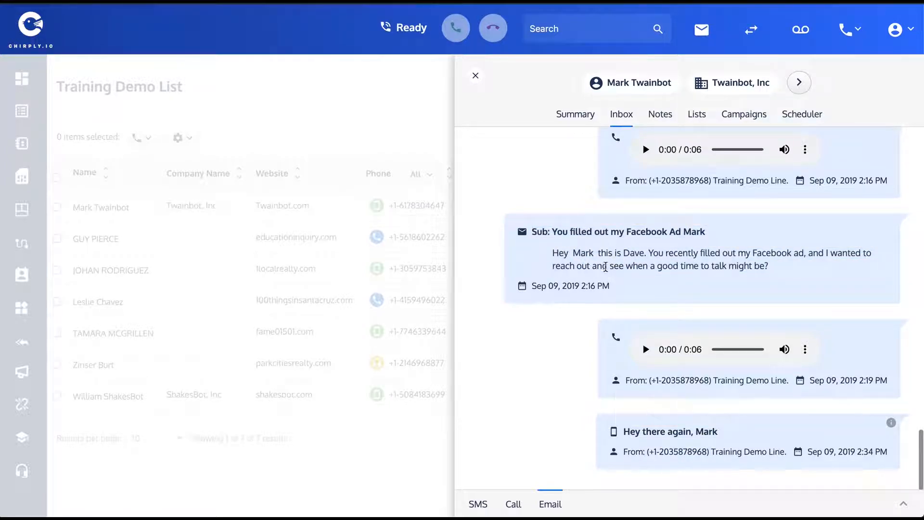
pyautogui.scroll(10, 612, 271)
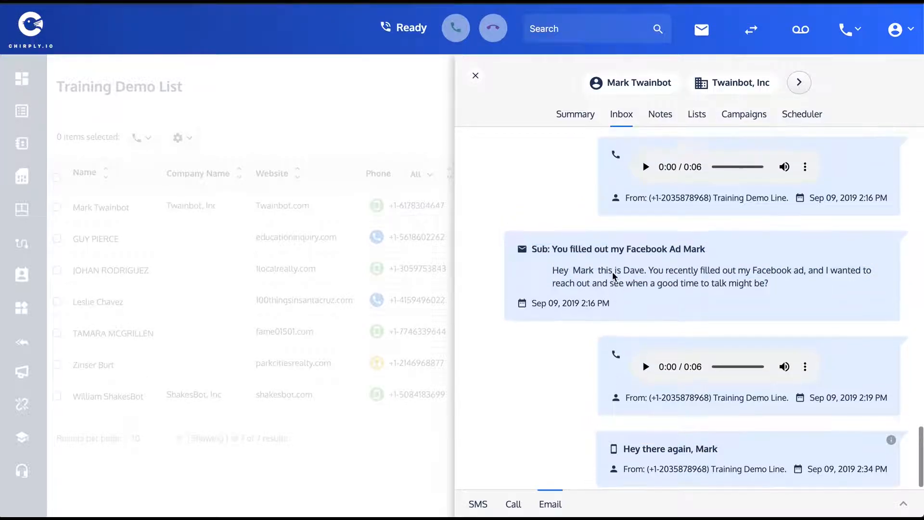
pyautogui.scroll(6, 612, 271)
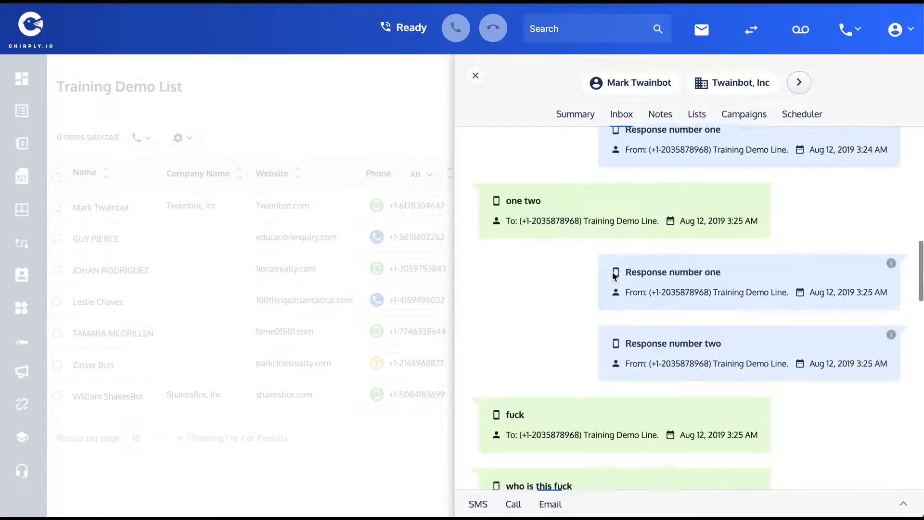
pyautogui.scroll(-15, 612, 271)
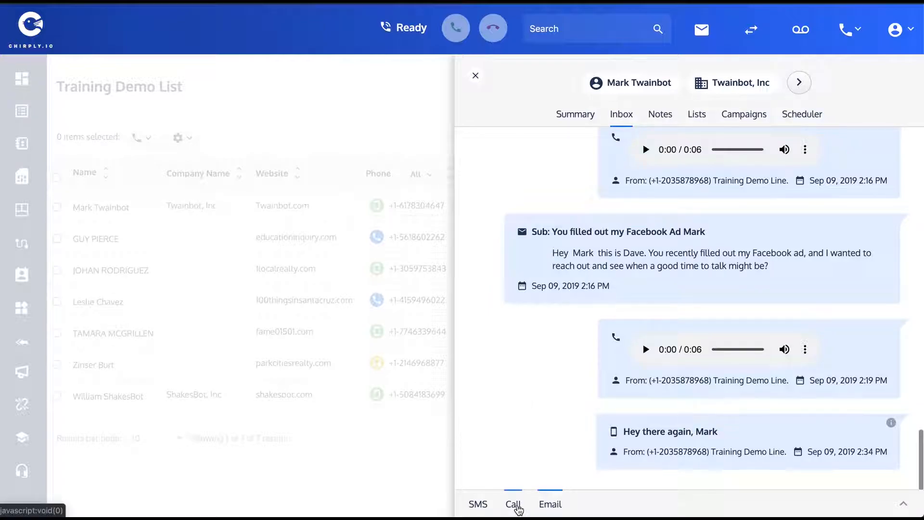
# Call the contact from the Training Demo Line and hang up
pyautogui.click(517, 505)
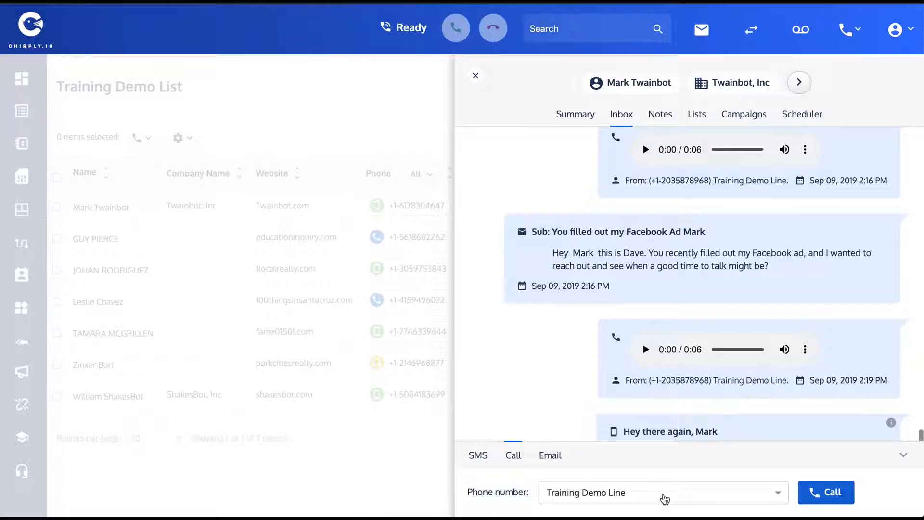
pyautogui.click(663, 498)
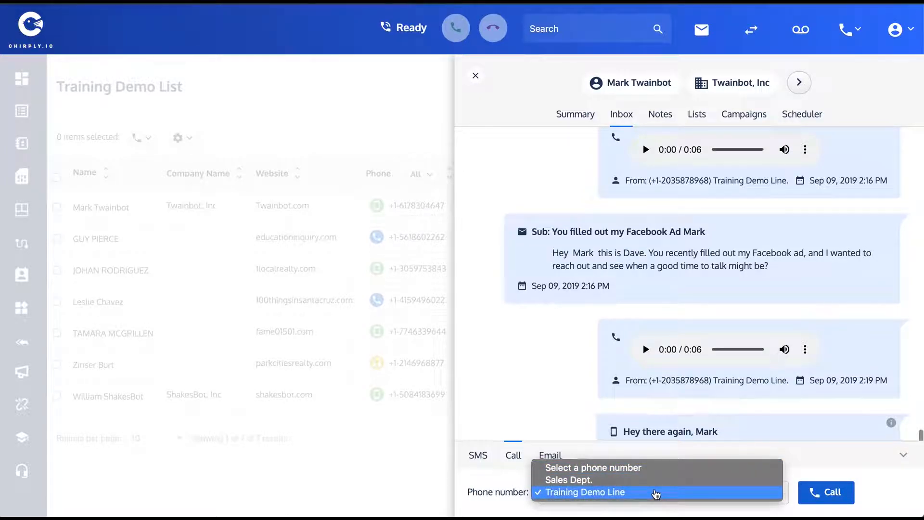
pyautogui.click(656, 493)
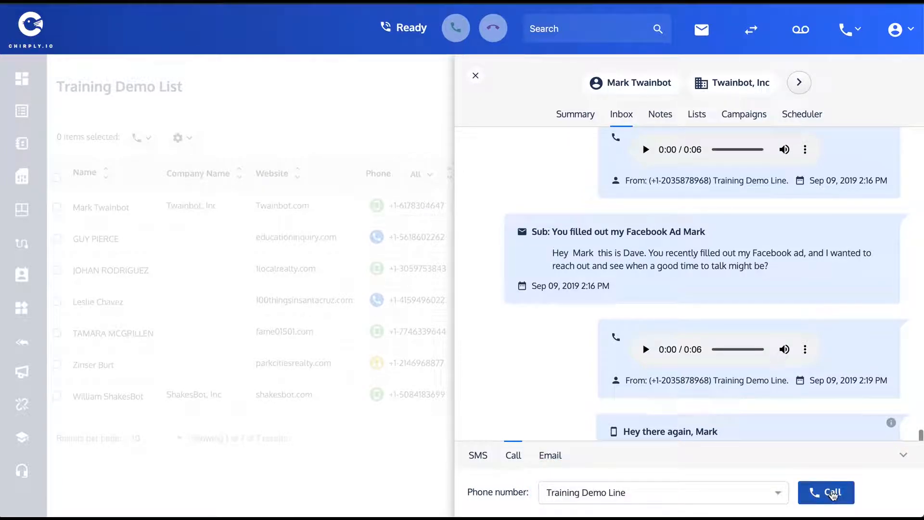
pyautogui.click(833, 493)
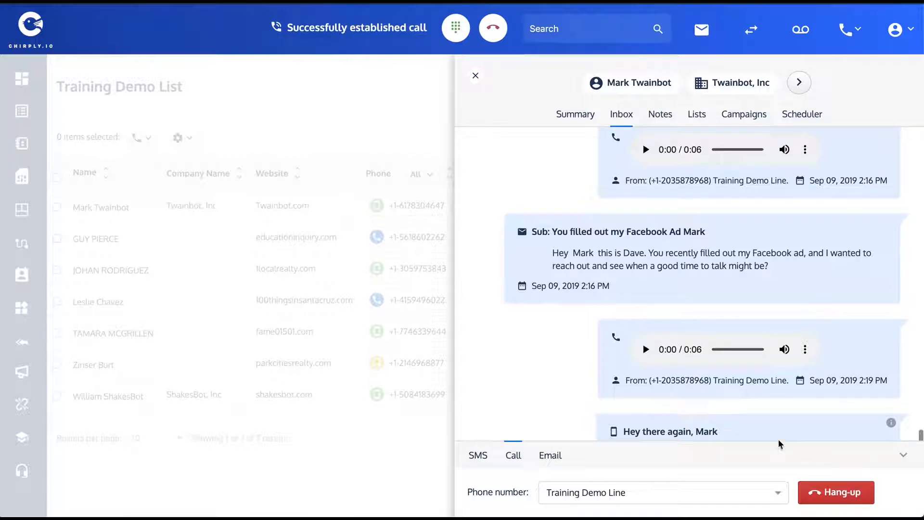
pyautogui.click(493, 29)
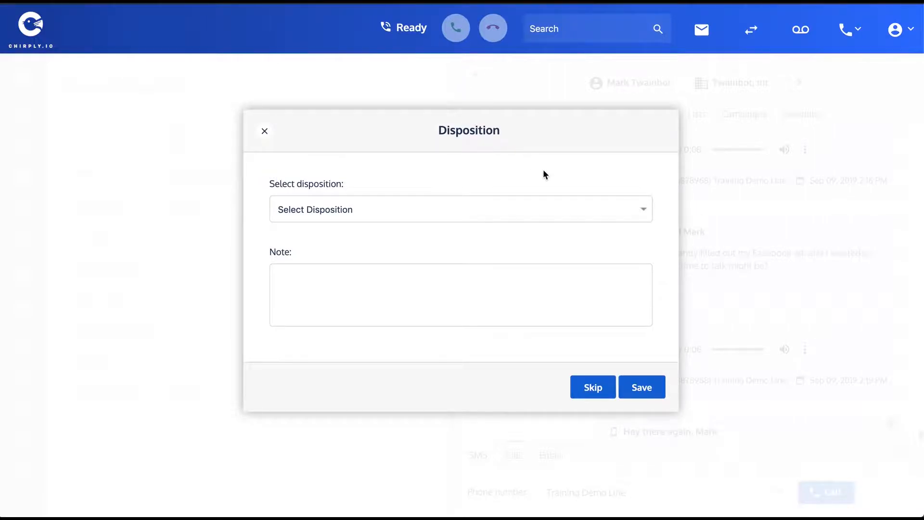
# Save the call disposition as Follow-up next week with the note "Needs to speak with his partners this week"
pyautogui.click(643, 209)
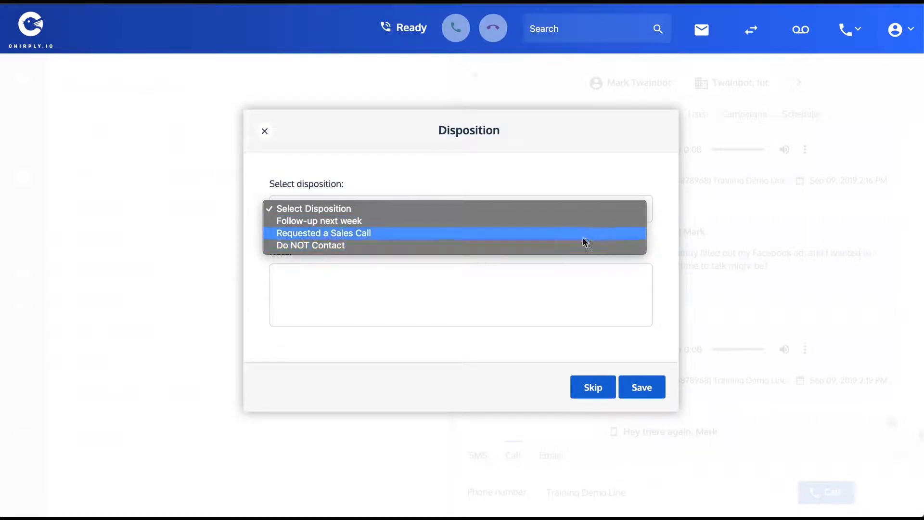
pyautogui.click(582, 220)
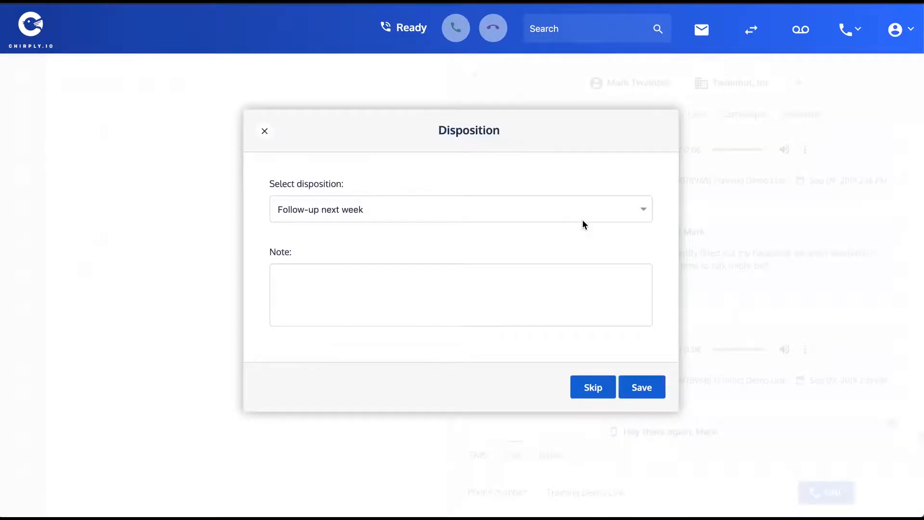
pyautogui.click(305, 283)
pyautogui.write('Needs')
pyautogui.write('to spealk with his par')
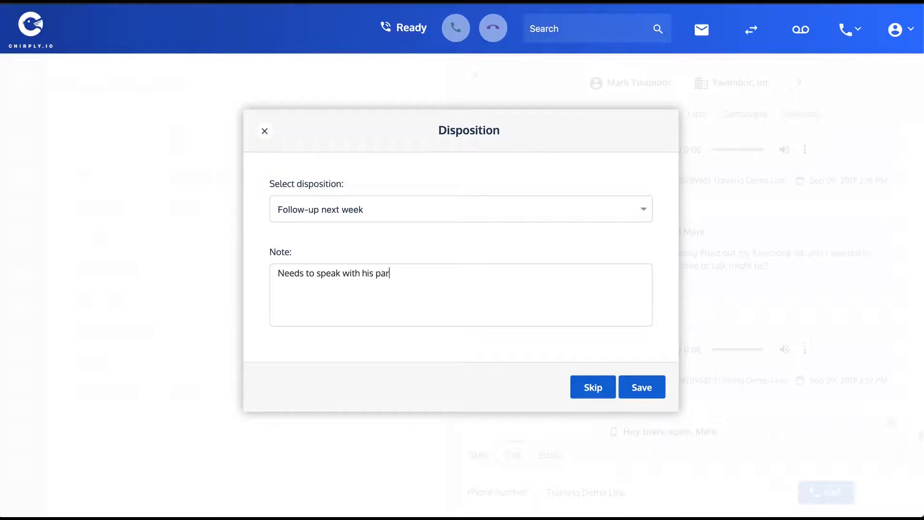
pyautogui.write('tners this week')
pyautogui.click(641, 381)
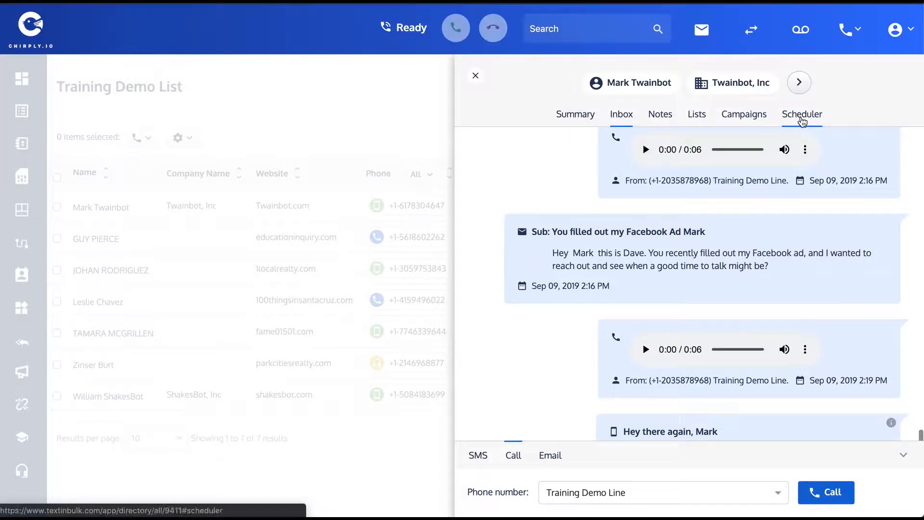
# View the SMS and email follow-up forms in the contact's scheduler and start a call follow-up
pyautogui.click(802, 117)
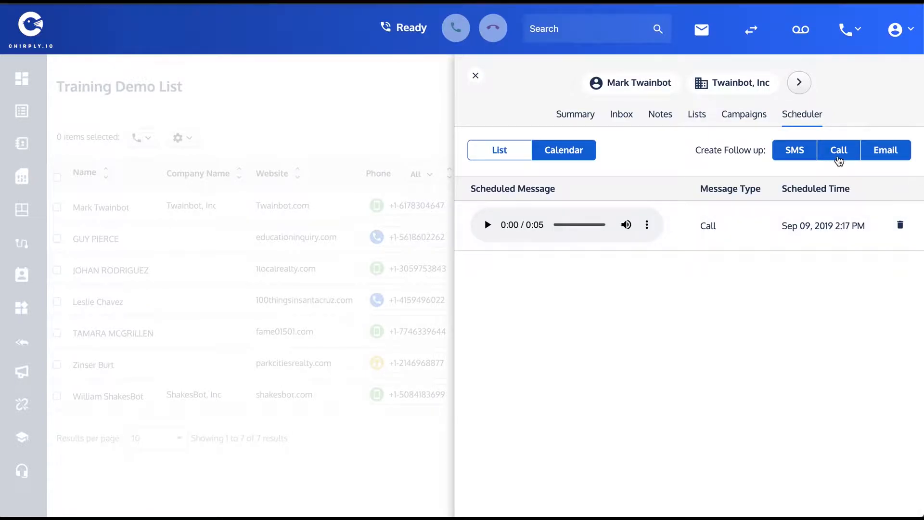
pyautogui.click(793, 153)
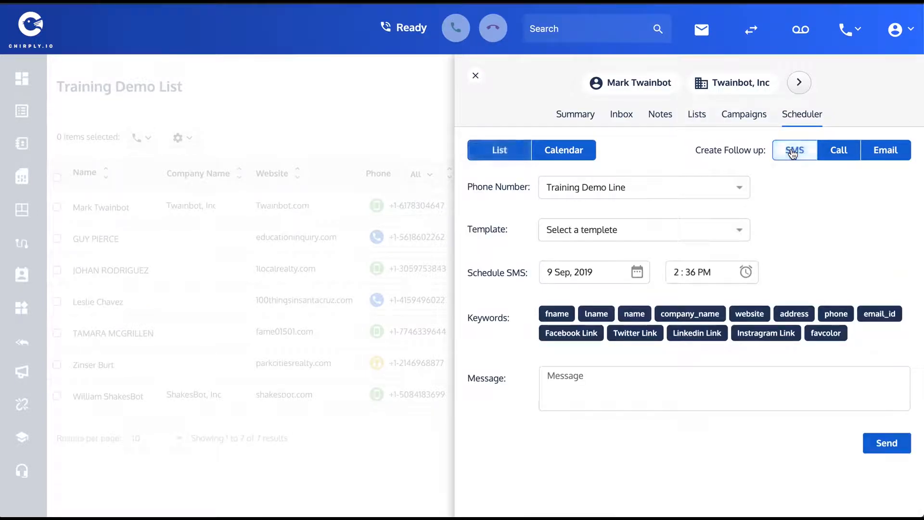
pyautogui.click(883, 151)
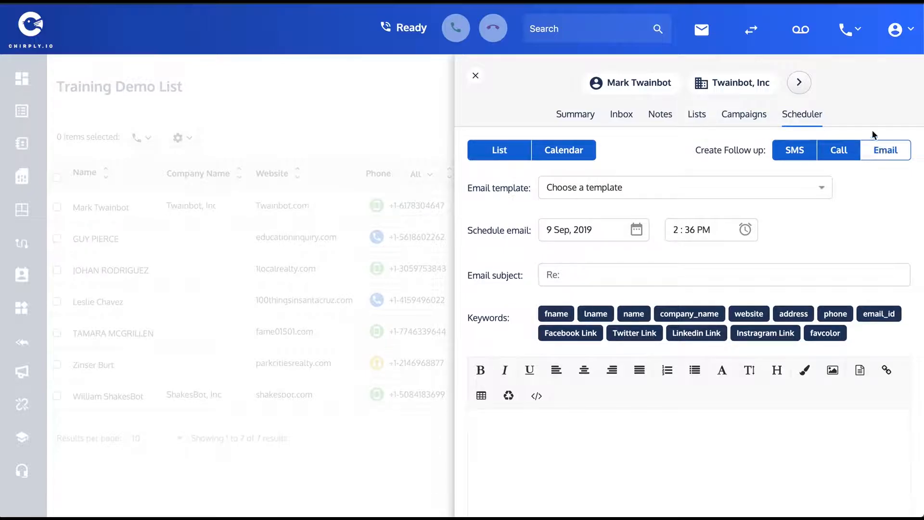
pyautogui.click(839, 150)
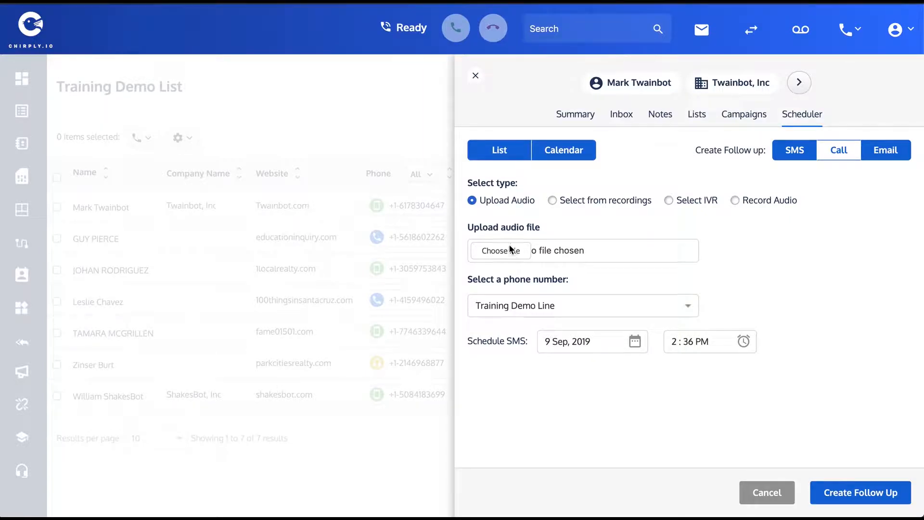
# Choose the existing recording Facebook Ad Response as the audio for the call follow-up
pyautogui.click(552, 200)
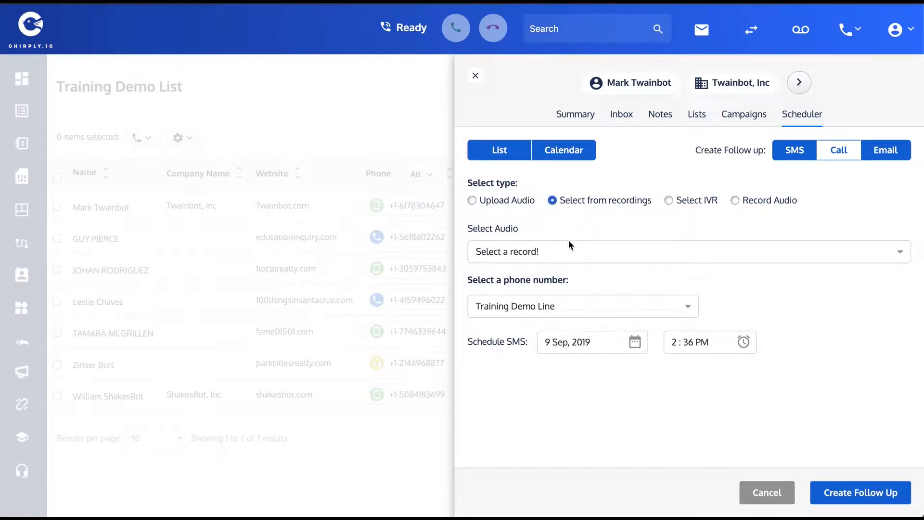
pyautogui.click(559, 253)
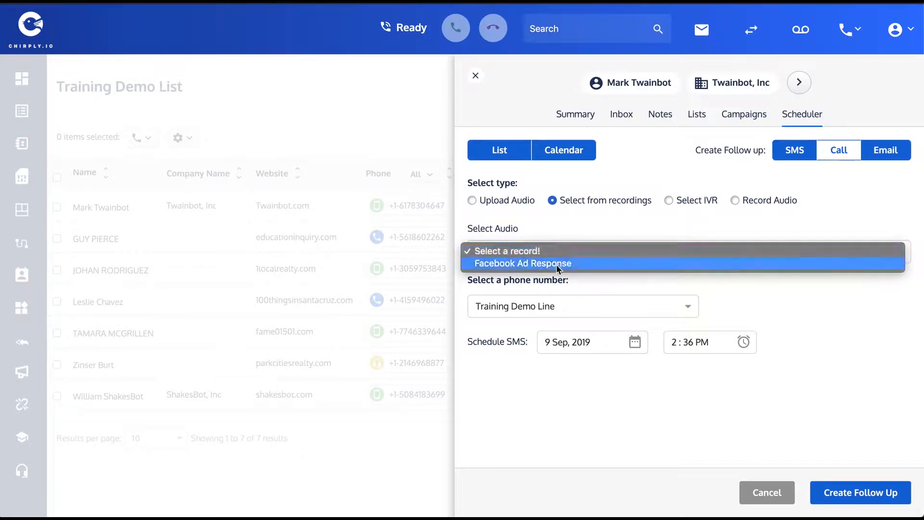
pyautogui.click(558, 263)
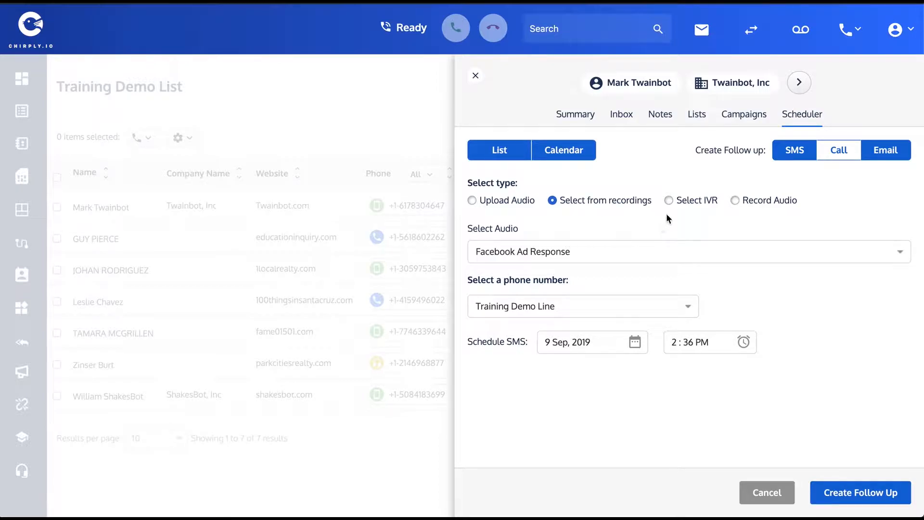
# Switch the call follow-up to an IVR and choose Training Demo IVR
pyautogui.click(669, 200)
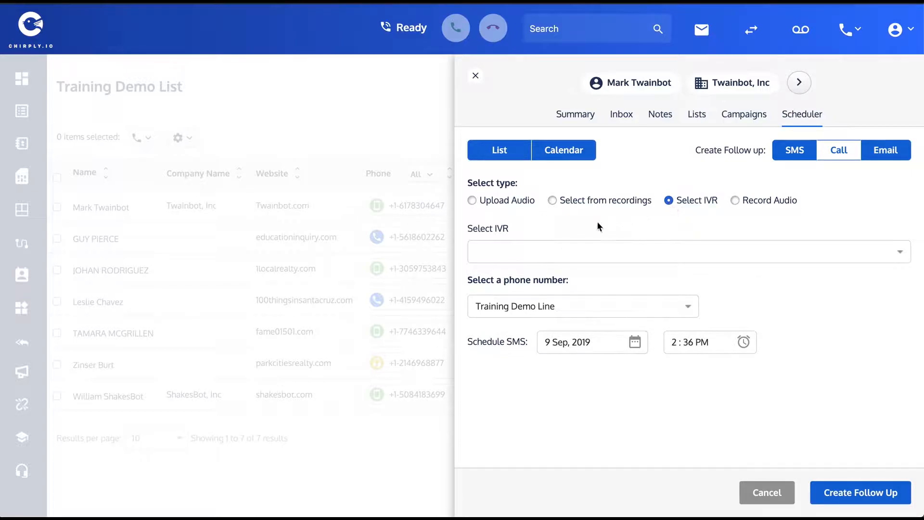
pyautogui.click(546, 253)
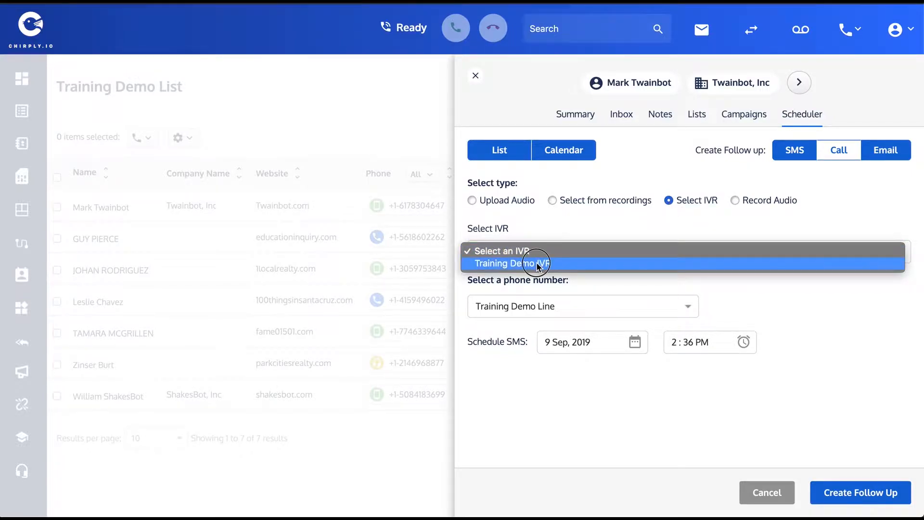
pyautogui.click(536, 262)
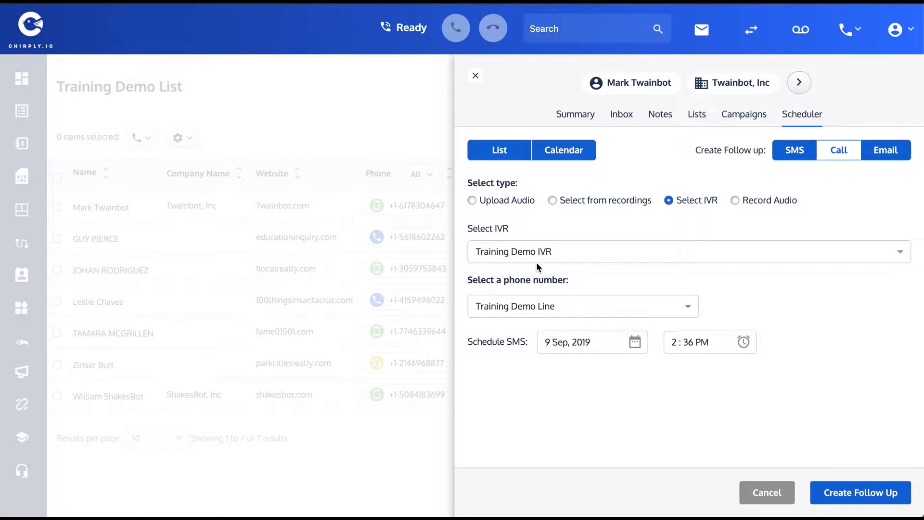
# Record a new audio message of about 6 seconds for the call follow-up and play part of it back
pyautogui.click(734, 200)
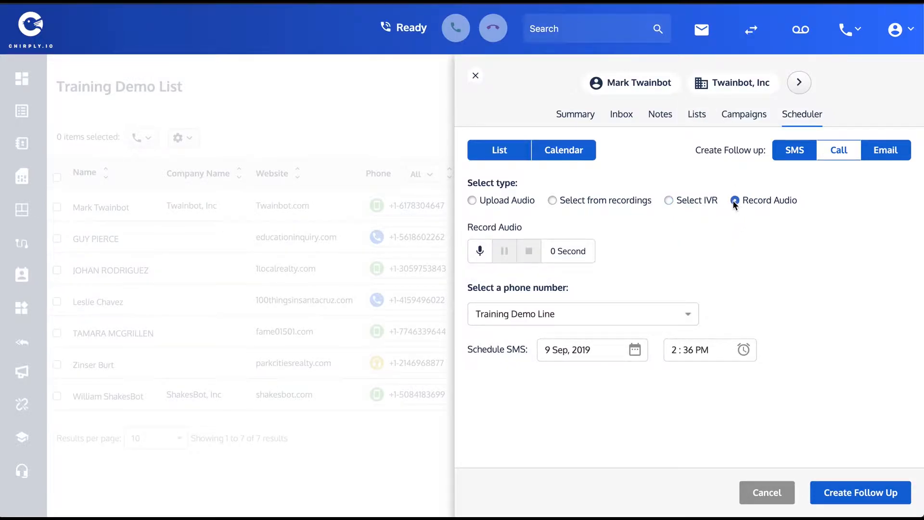
pyautogui.click(480, 251)
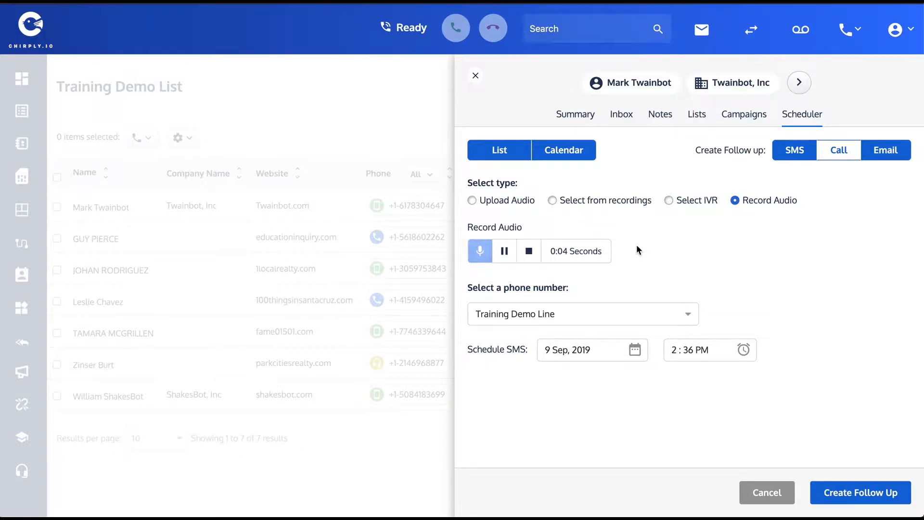
pyautogui.click(534, 249)
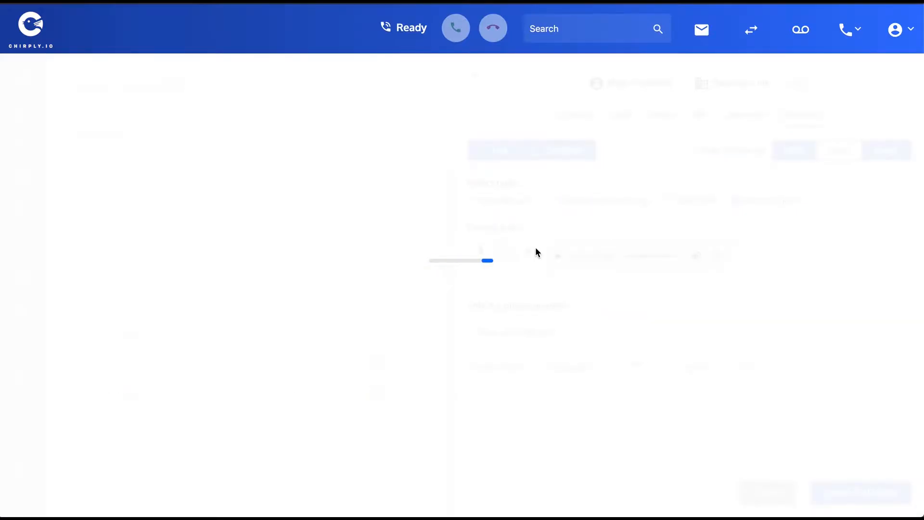
pyautogui.click(558, 259)
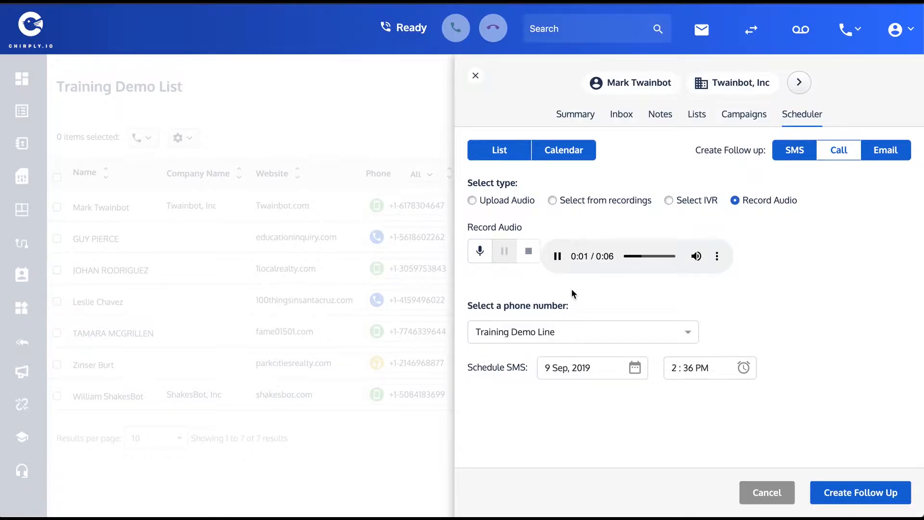
pyautogui.click(561, 259)
# Create the call follow-up from the Training Demo Line, scheduled for 9 Sep, 2019 at 2:36 PM
pyautogui.click(532, 332)
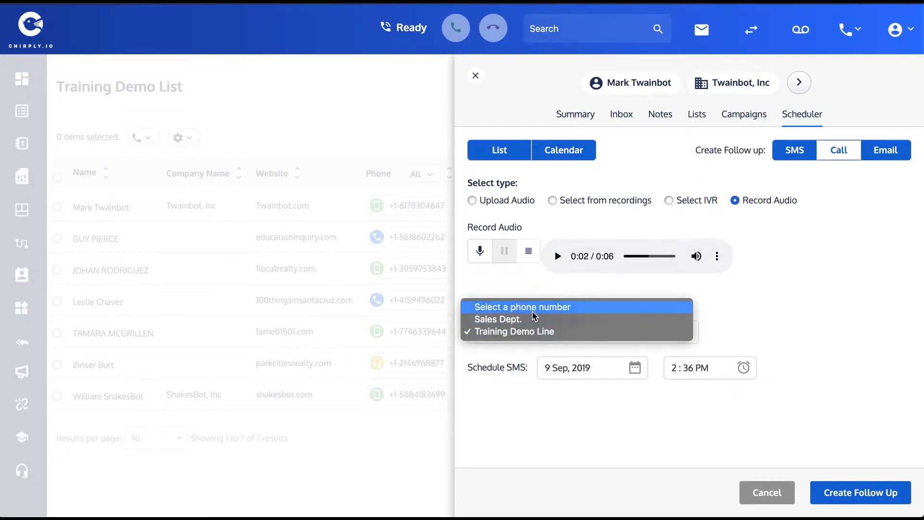
pyautogui.click(527, 333)
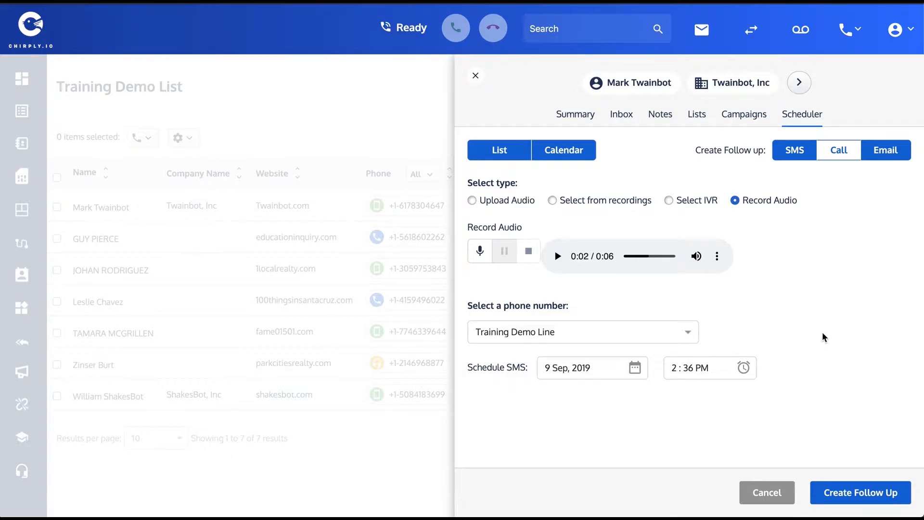
pyautogui.click(847, 492)
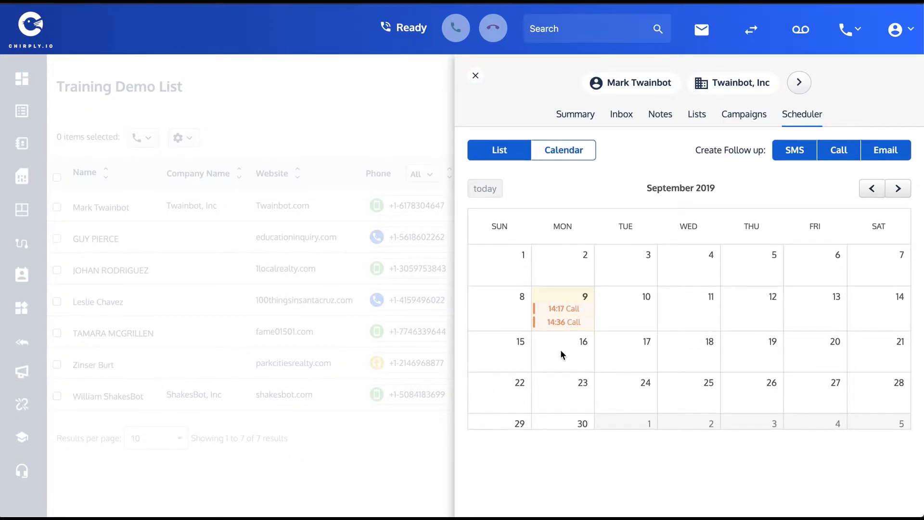
# Review the latest email text, call note and call recording in the contact's conversation history, and close the contact's record
pyautogui.click(625, 119)
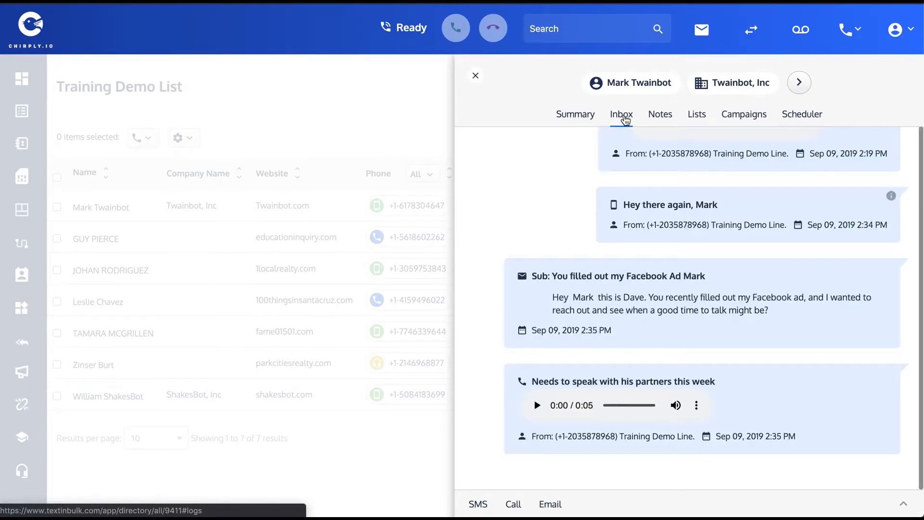
pyautogui.scroll(-20, 703, 312)
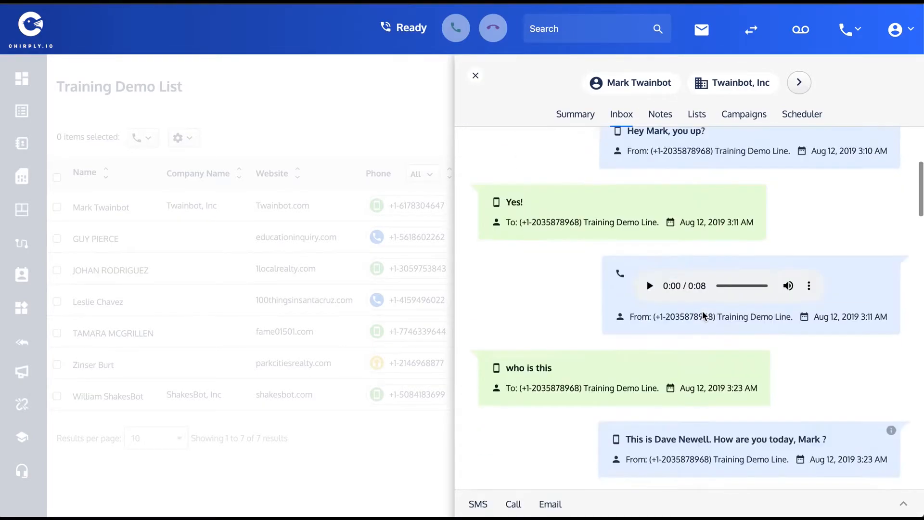
pyautogui.scroll(-6, 703, 313)
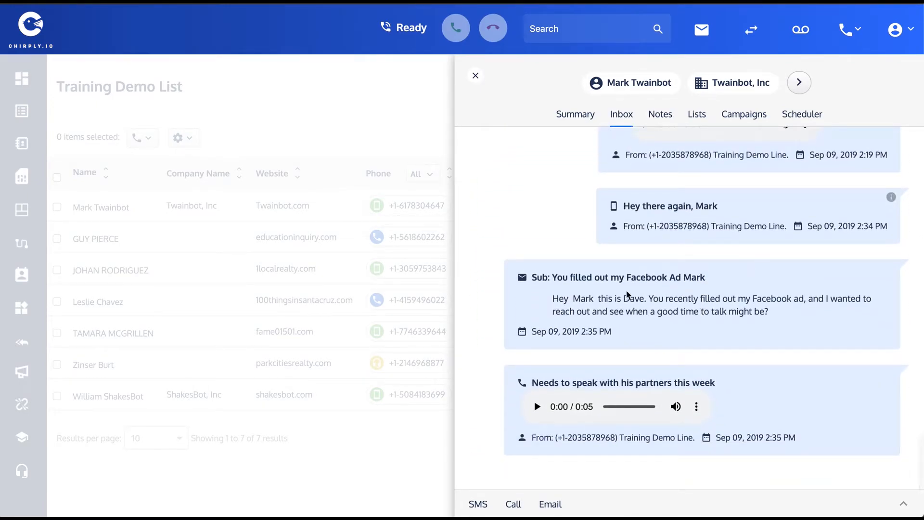
pyautogui.click(534, 276)
pyautogui.moveTo(534, 276); pyautogui.dragTo(625, 332)
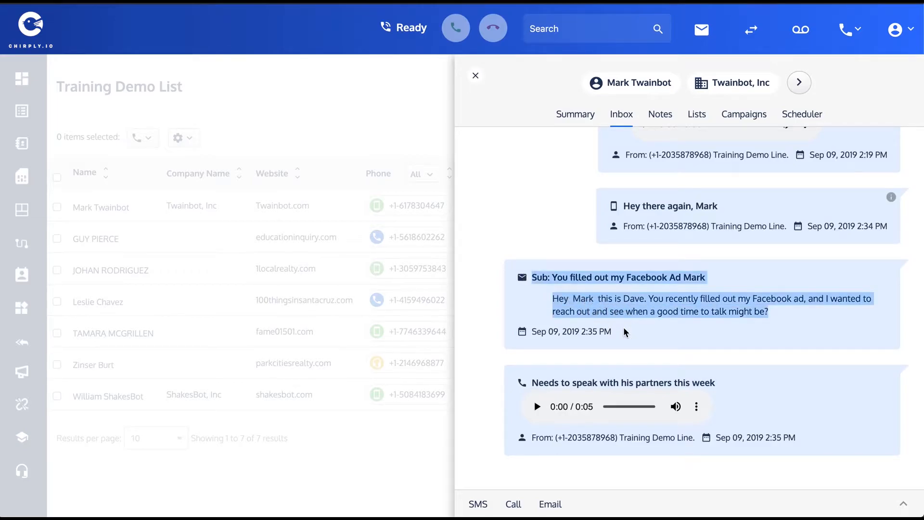
pyautogui.moveTo(532, 381); pyautogui.dragTo(719, 389)
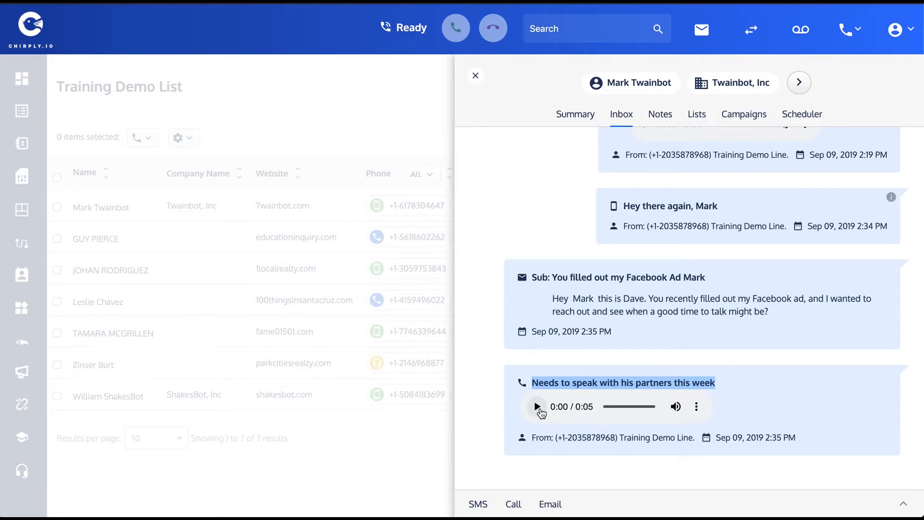
pyautogui.click(537, 407)
pyautogui.click(539, 409)
pyautogui.click(475, 76)
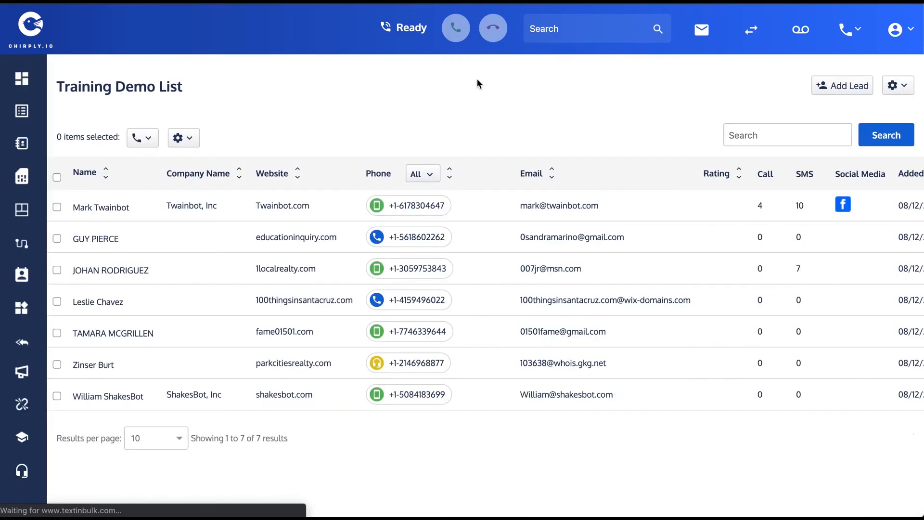